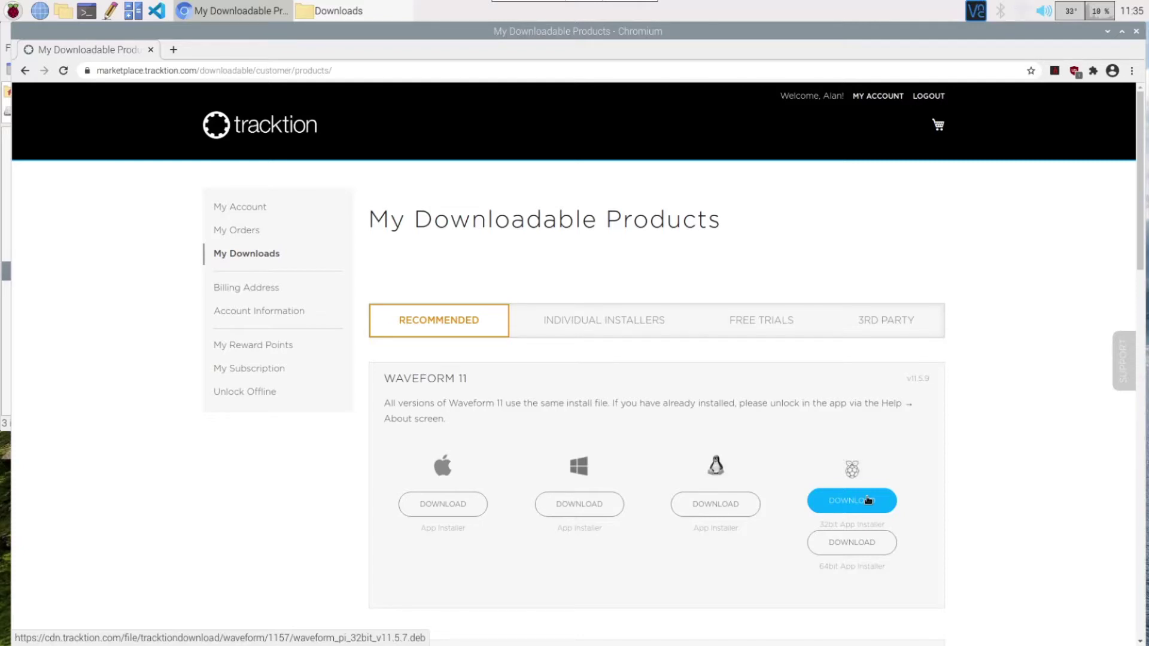
- Download the Waveform 11 Raspberry Pi 32-bit .deb installer and keep it despite the file-type warning
left_click(868, 501)
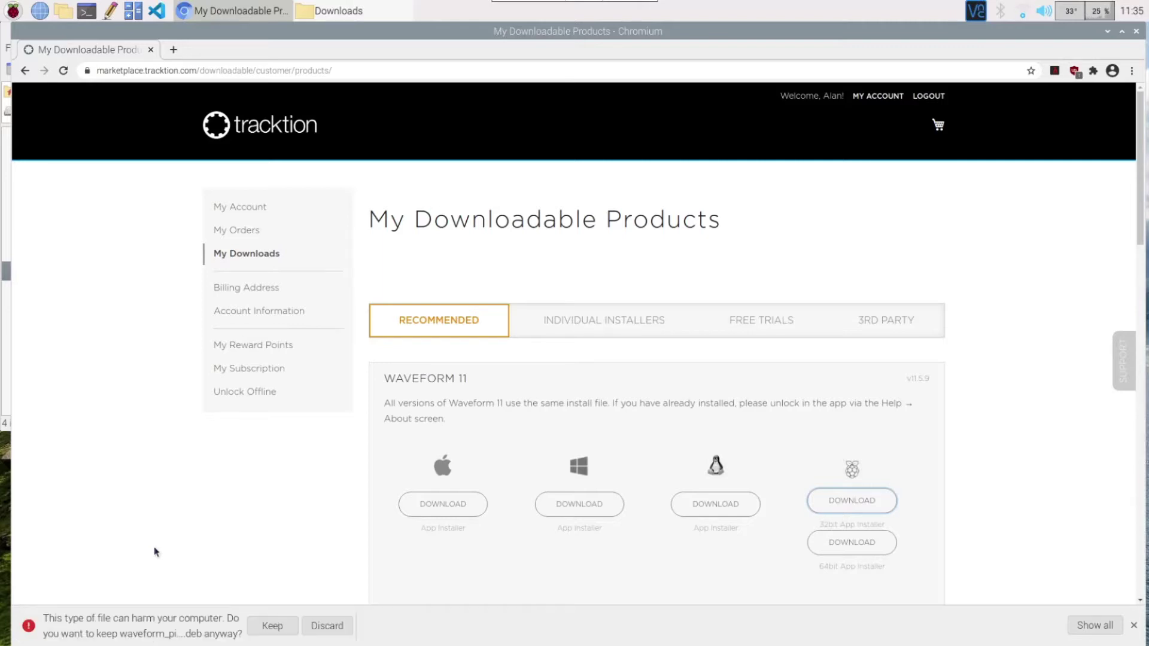
left_click(274, 632)
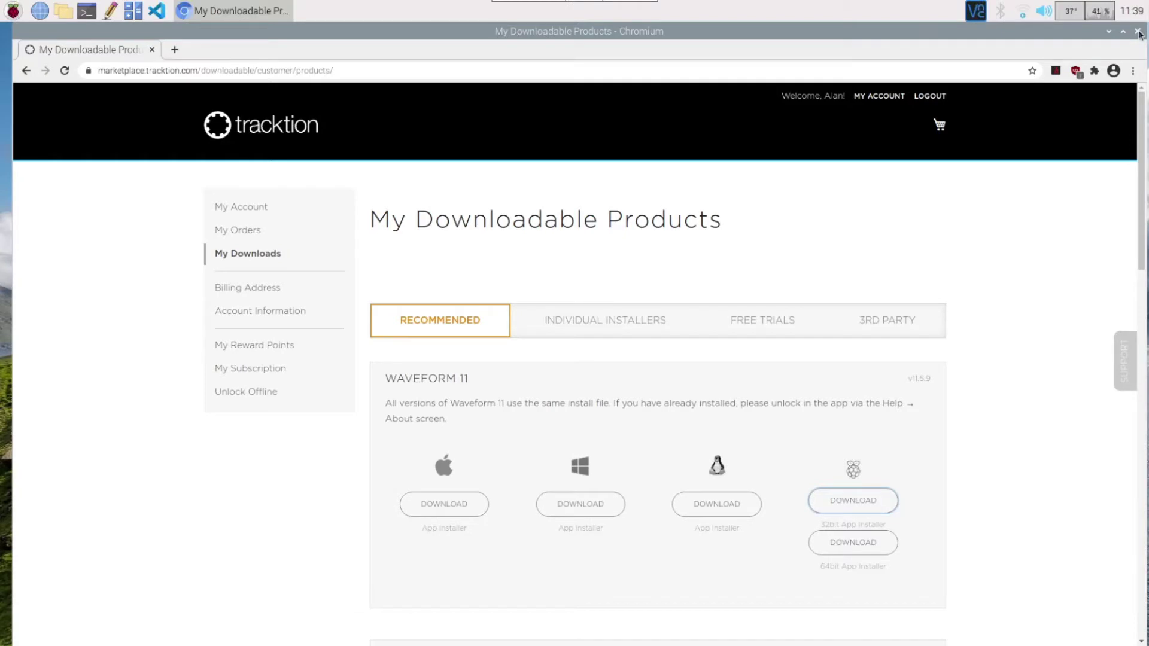
- Close Chromium and move waveform_pi_32bit_v11.5.7.deb from Downloads into the tracktion.com folder
left_click(1139, 32)
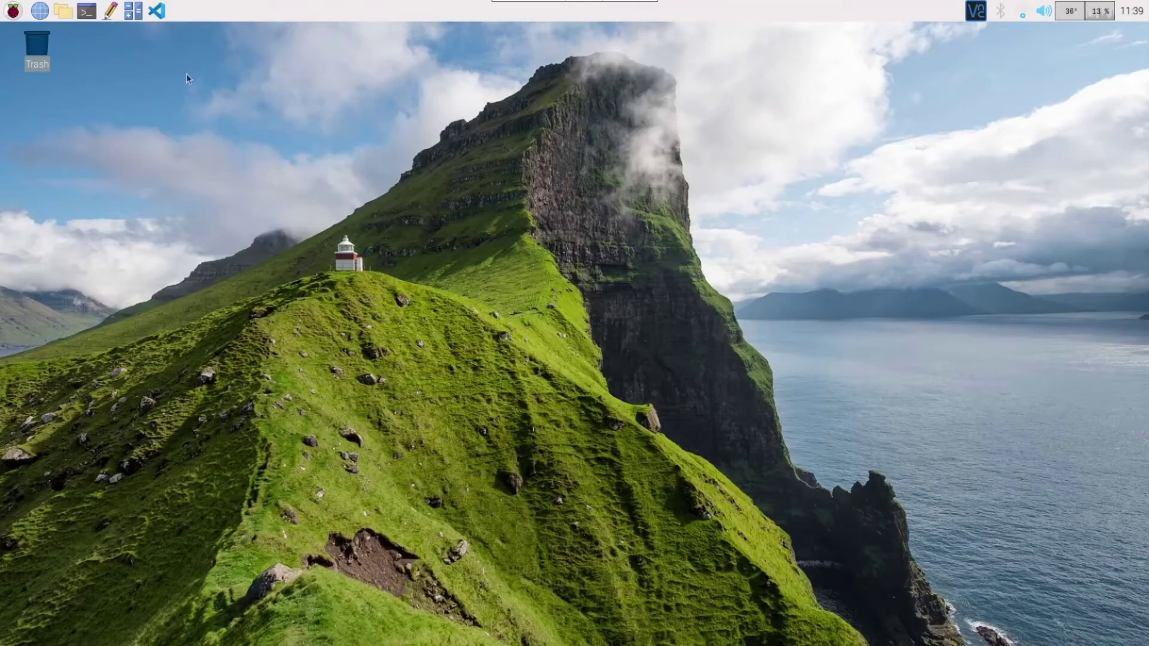
left_click(63, 11)
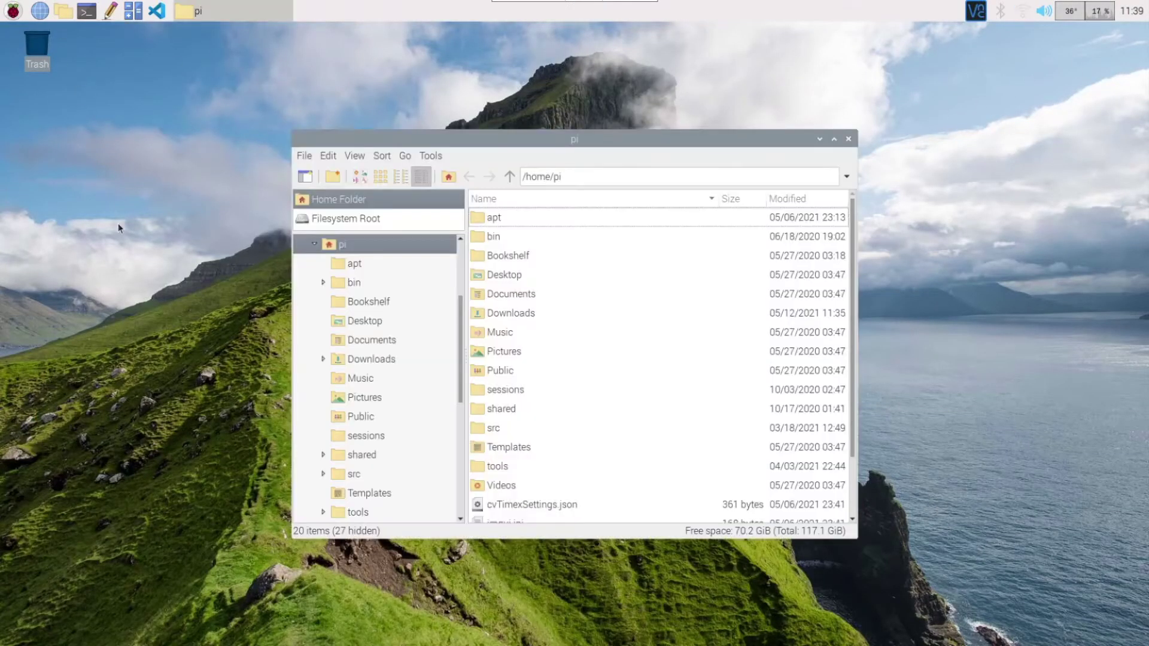
left_click(373, 359)
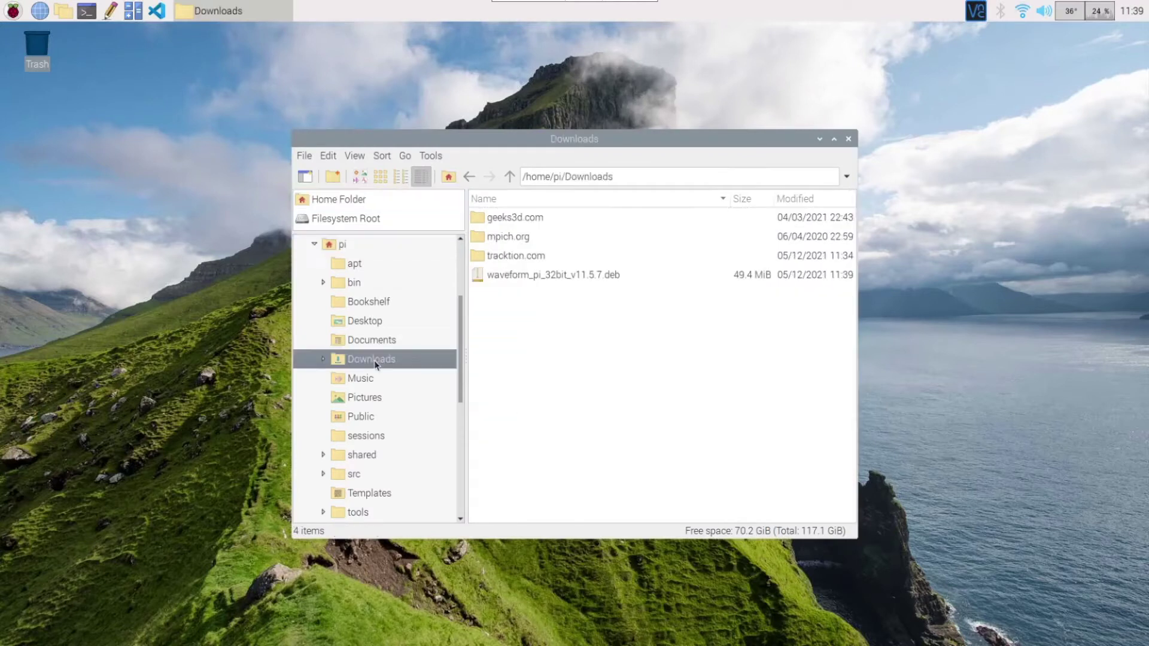
left_click(528, 280)
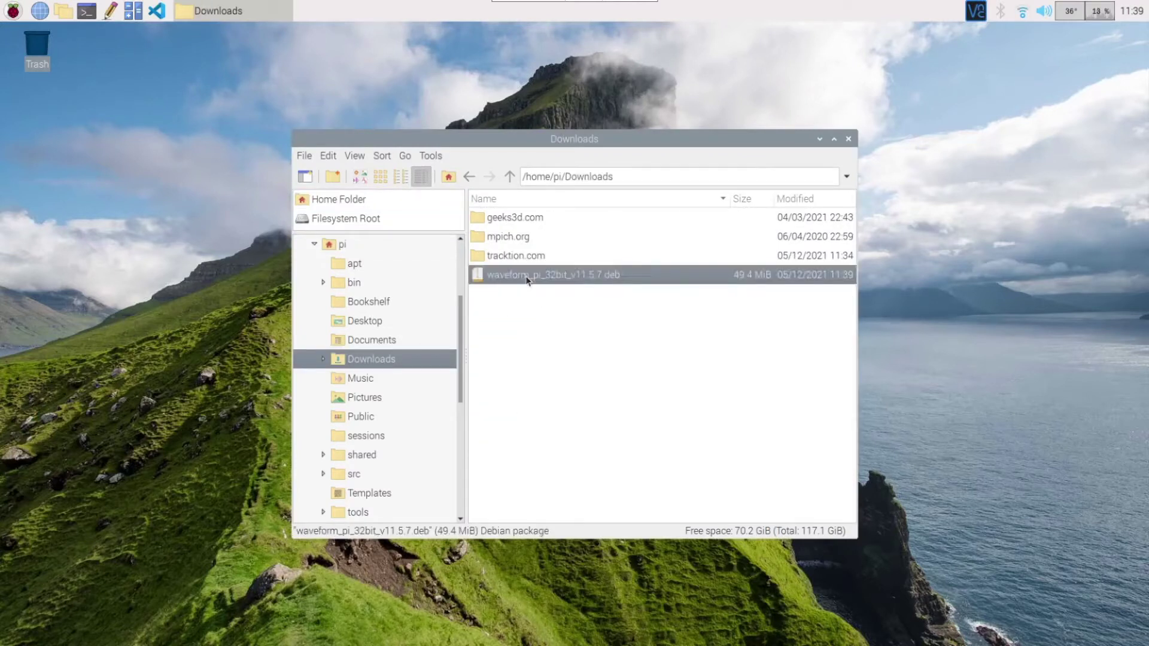
left_click_drag(527, 279, 524, 259)
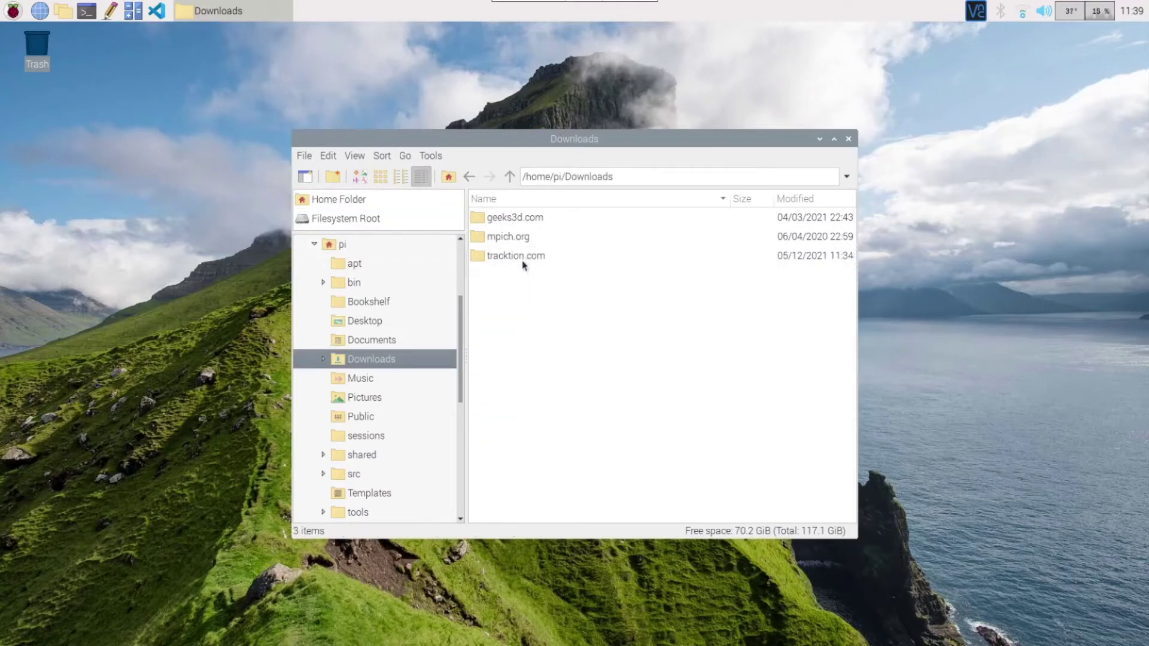
double_click(523, 258)
- Open the Waveform .deb package and install it
right_click(516, 223)
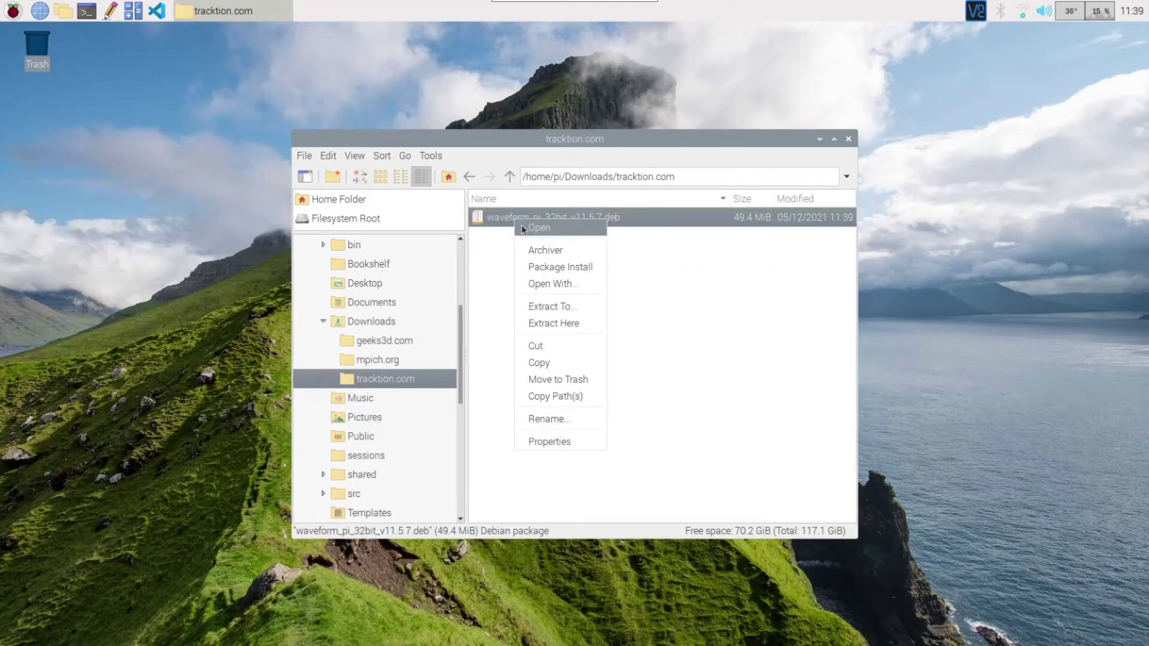
left_click(526, 231)
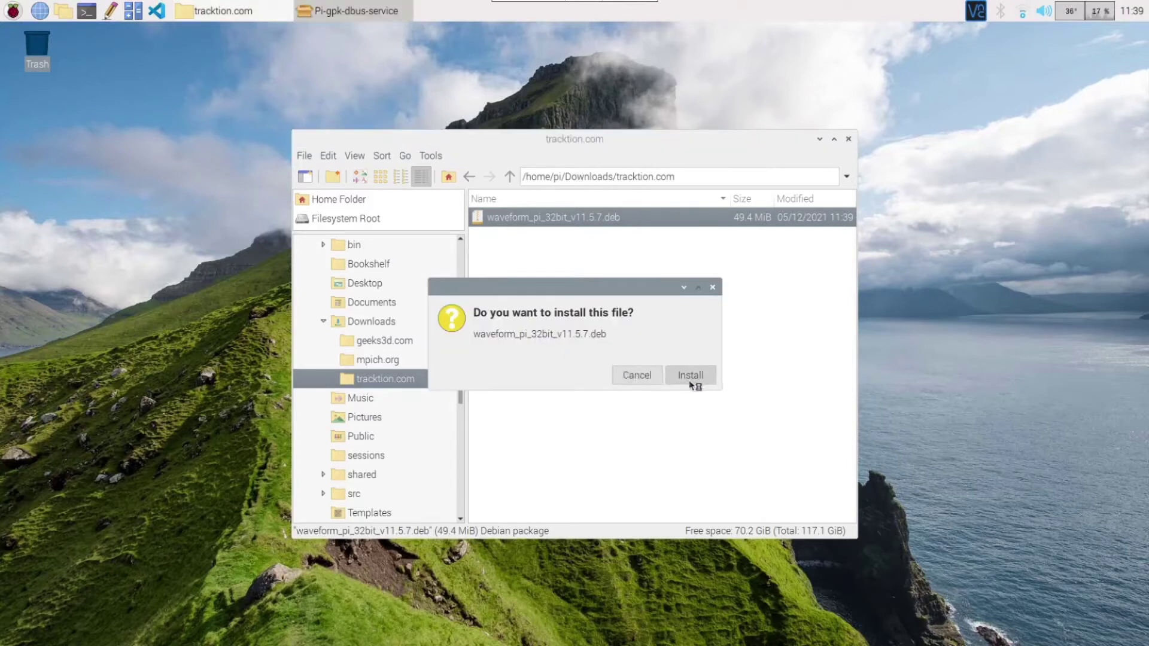
left_click(691, 378)
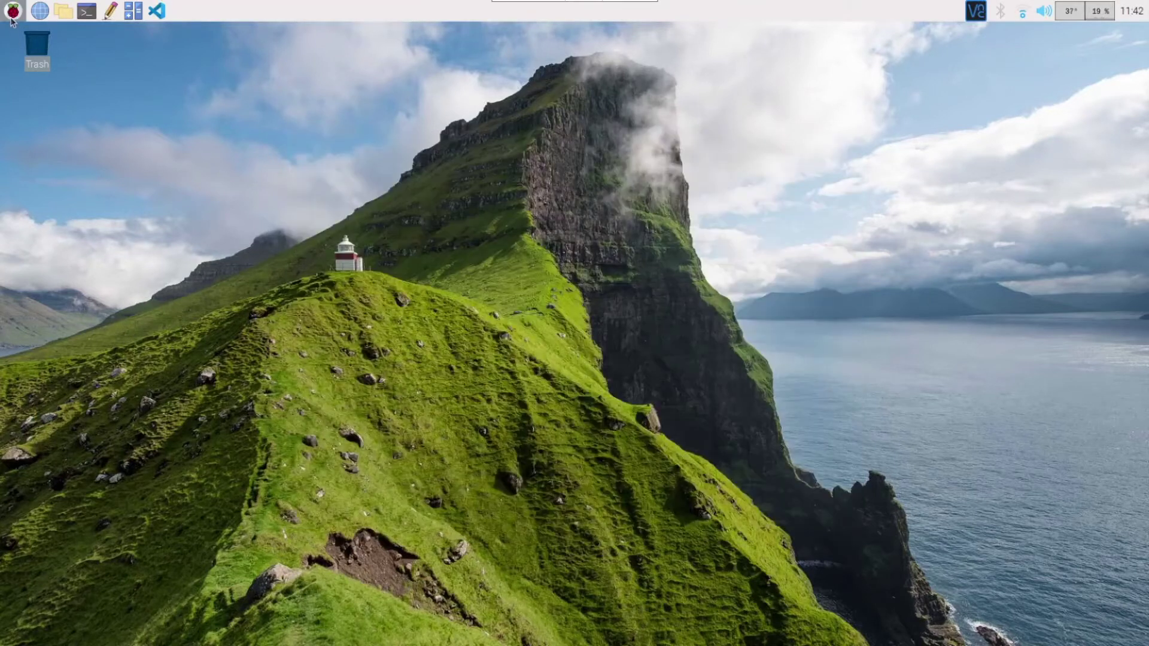
- Start Waveform11 from Sound & Video, answer the audio engine prompt, agree to the licence, confirm reporting
left_click(13, 10)
mouse_move(75, 123)
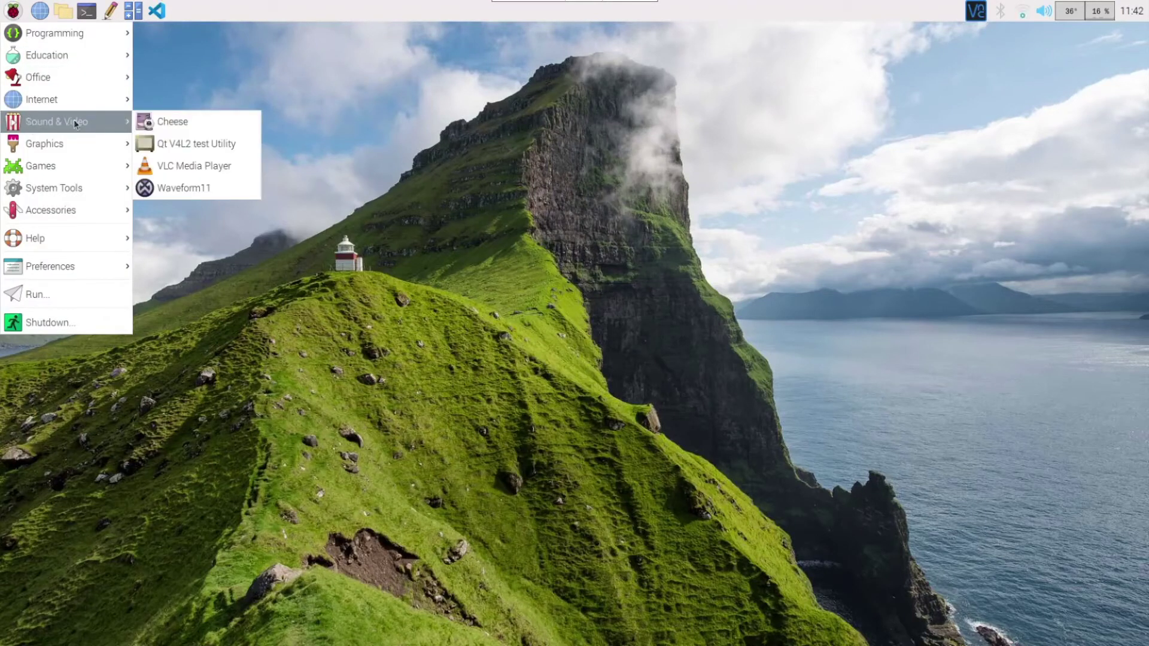
left_click(192, 197)
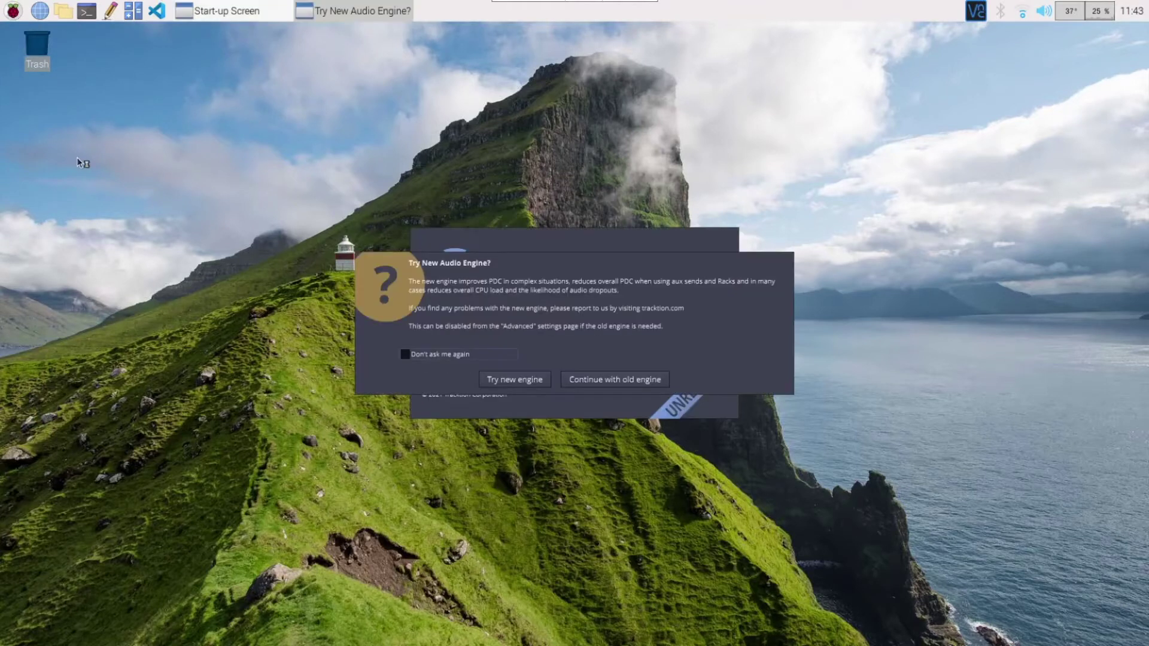
left_click(606, 386)
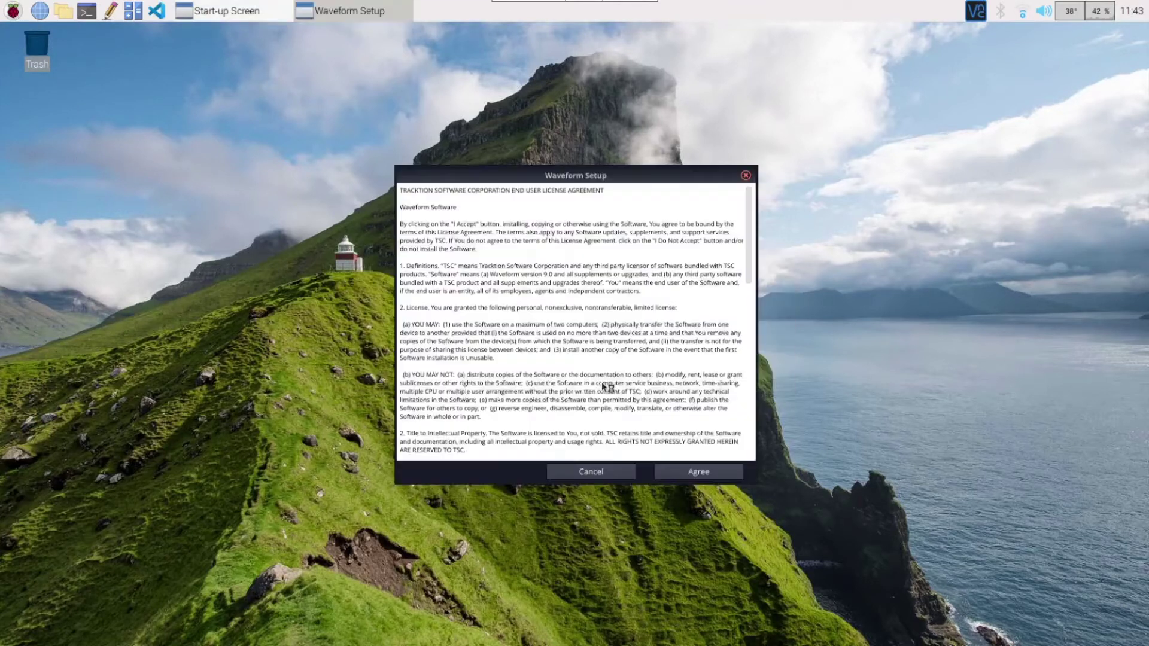
left_click(690, 473)
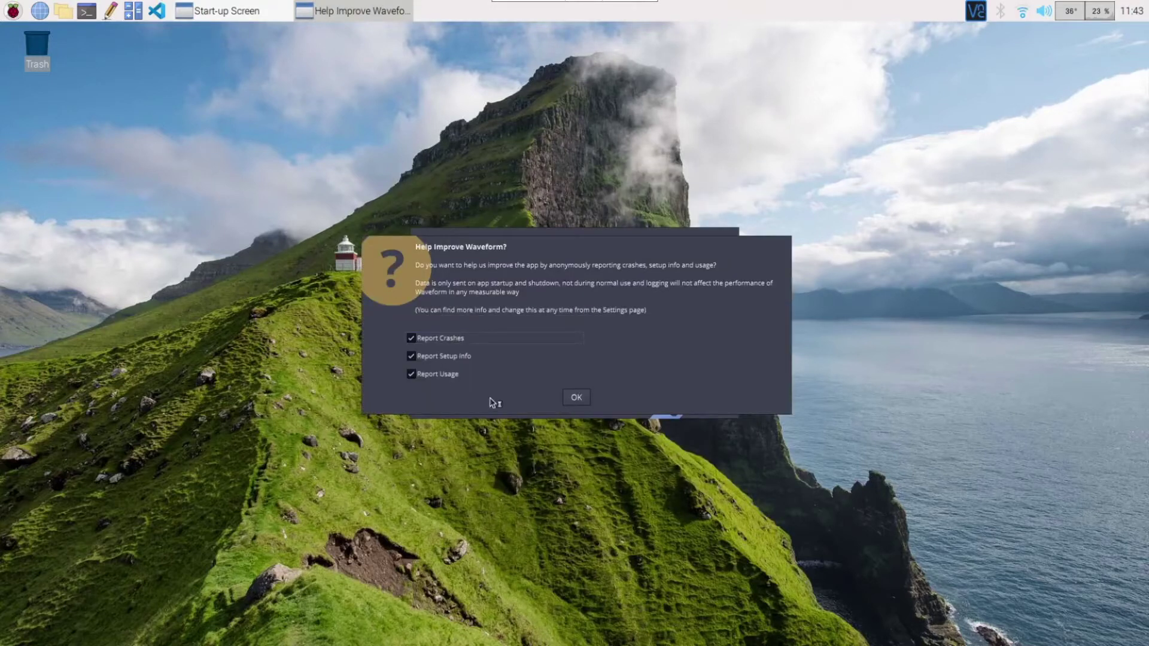
left_click(576, 398)
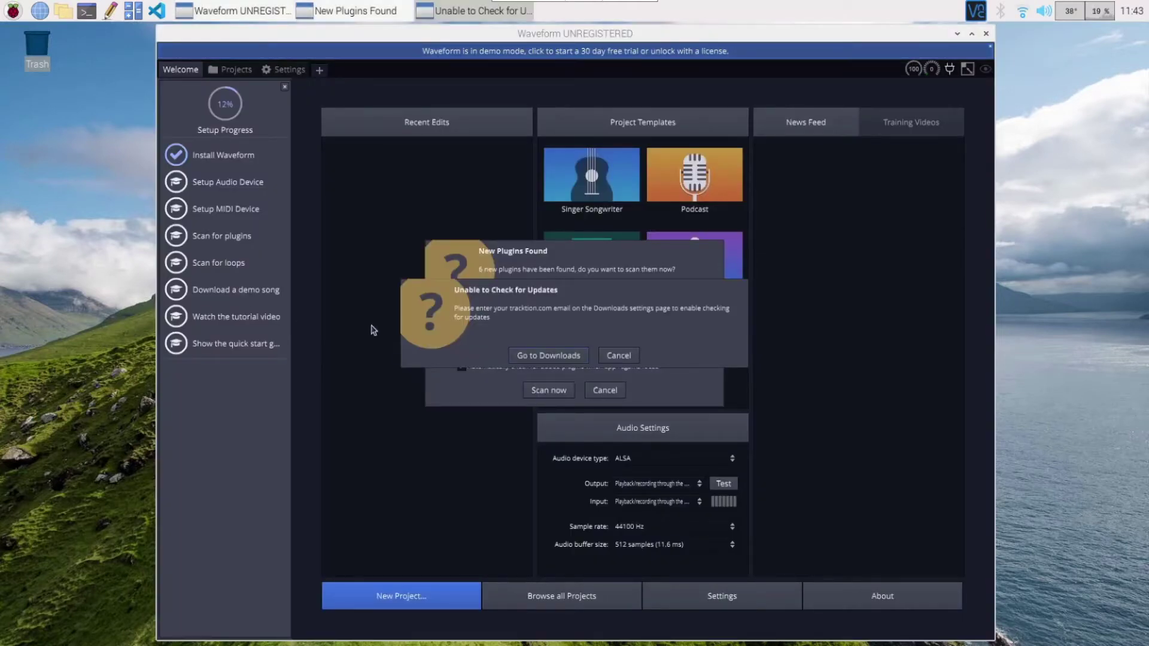
- Cancel the Unable to Check for Updates warning and scan the new plugins now
left_click(612, 356)
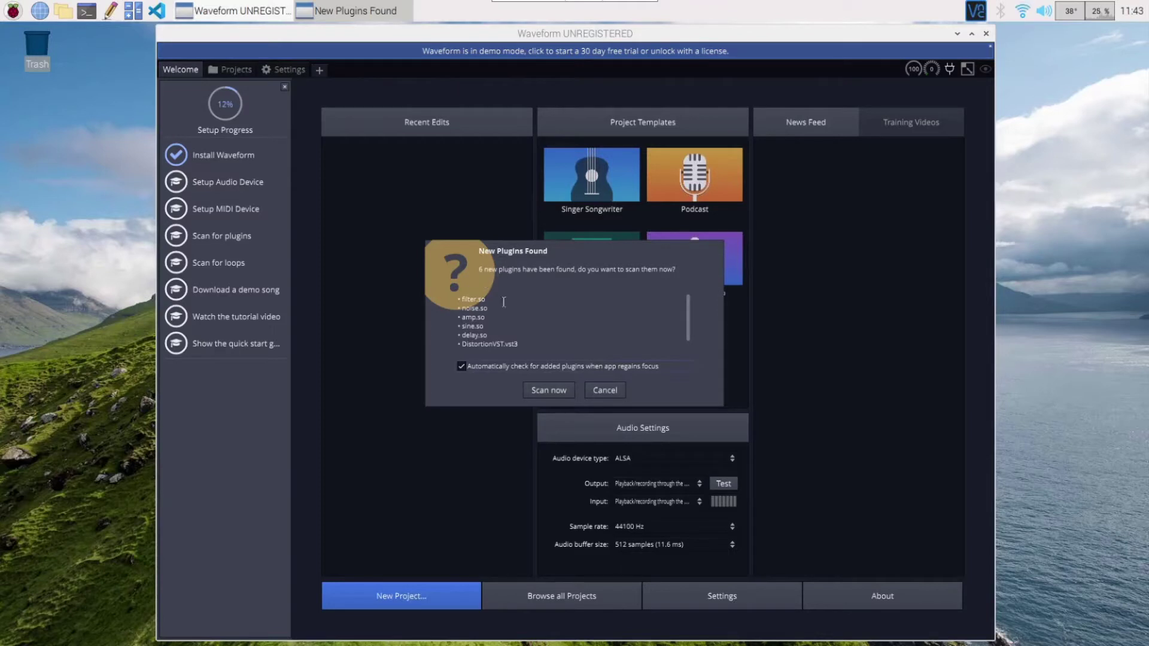
left_click(546, 390)
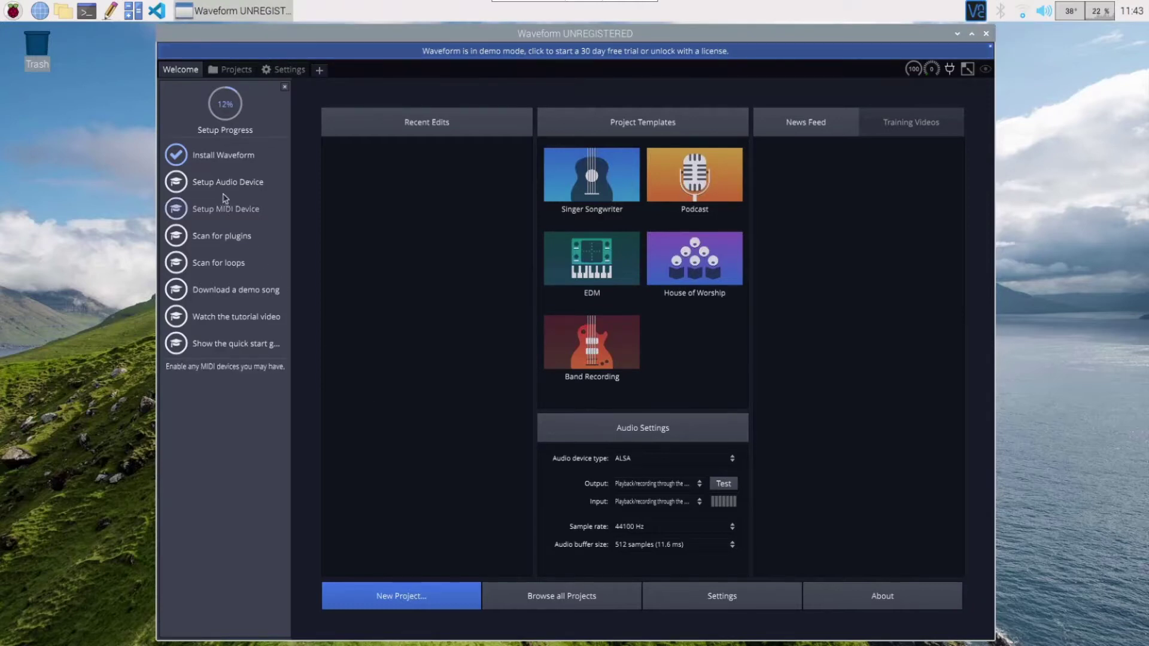
- Step through audio device, MIDI device, plugin scan and loop scan setup, then the demo-song step
left_click(224, 191)
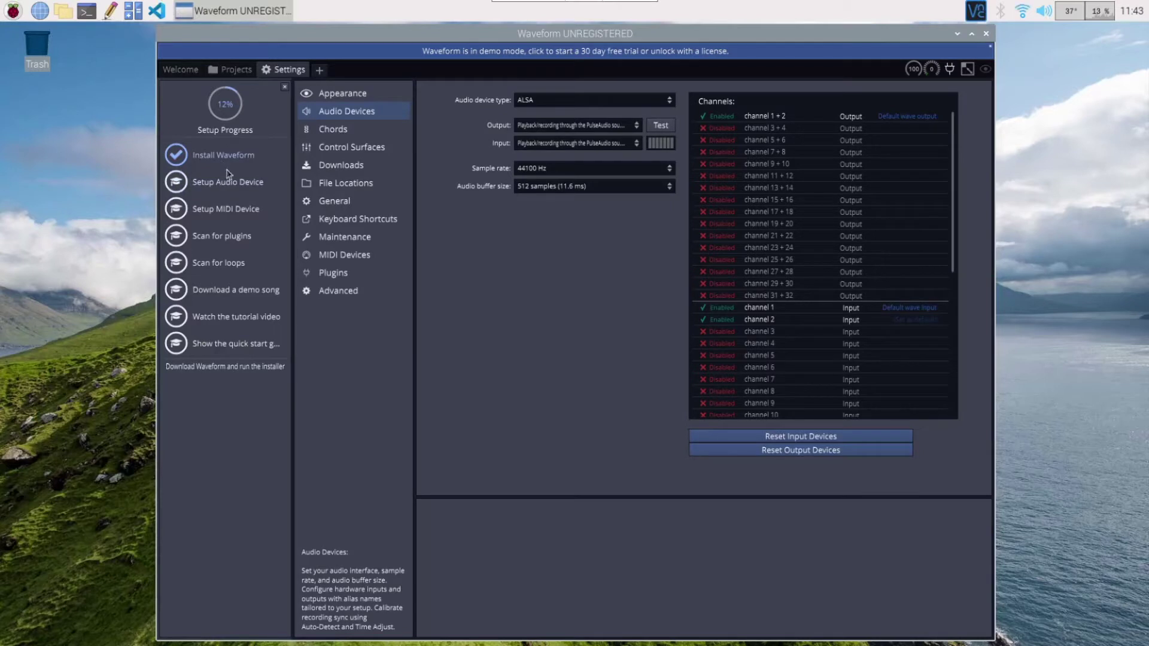
left_click(215, 211)
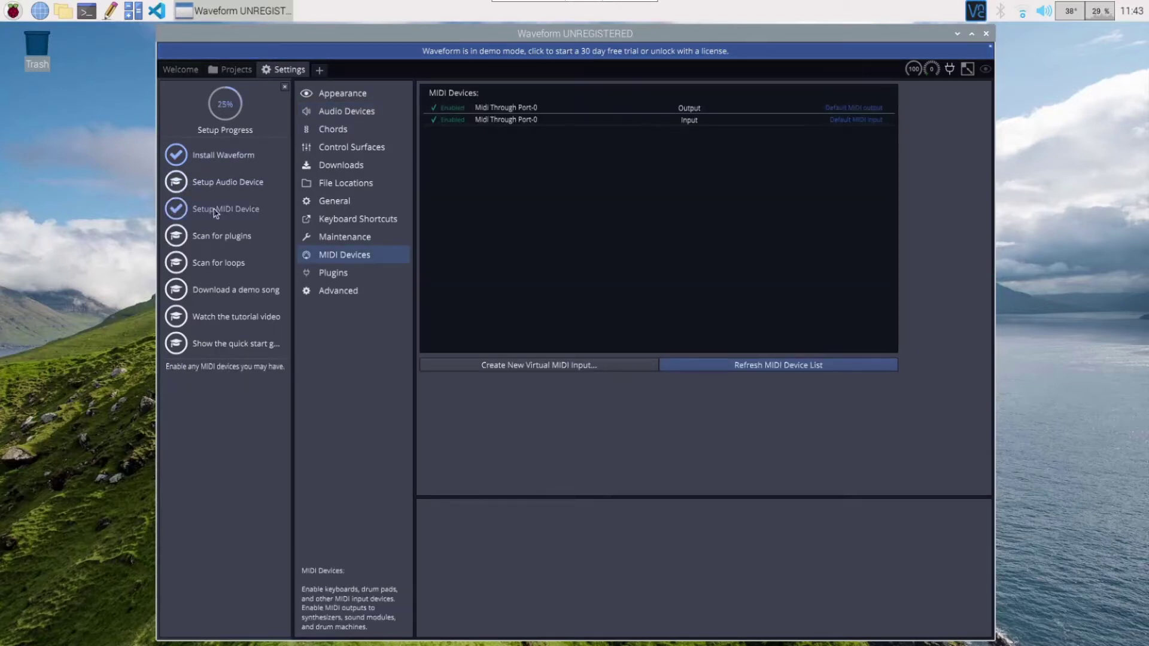
left_click(212, 239)
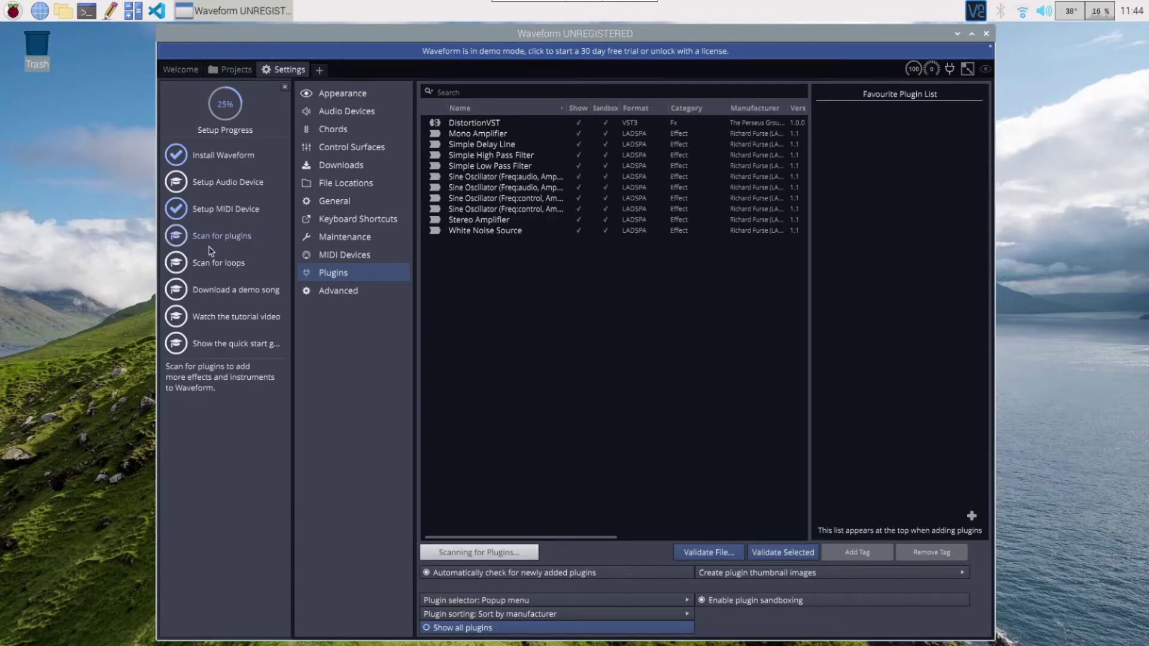
left_click(210, 266)
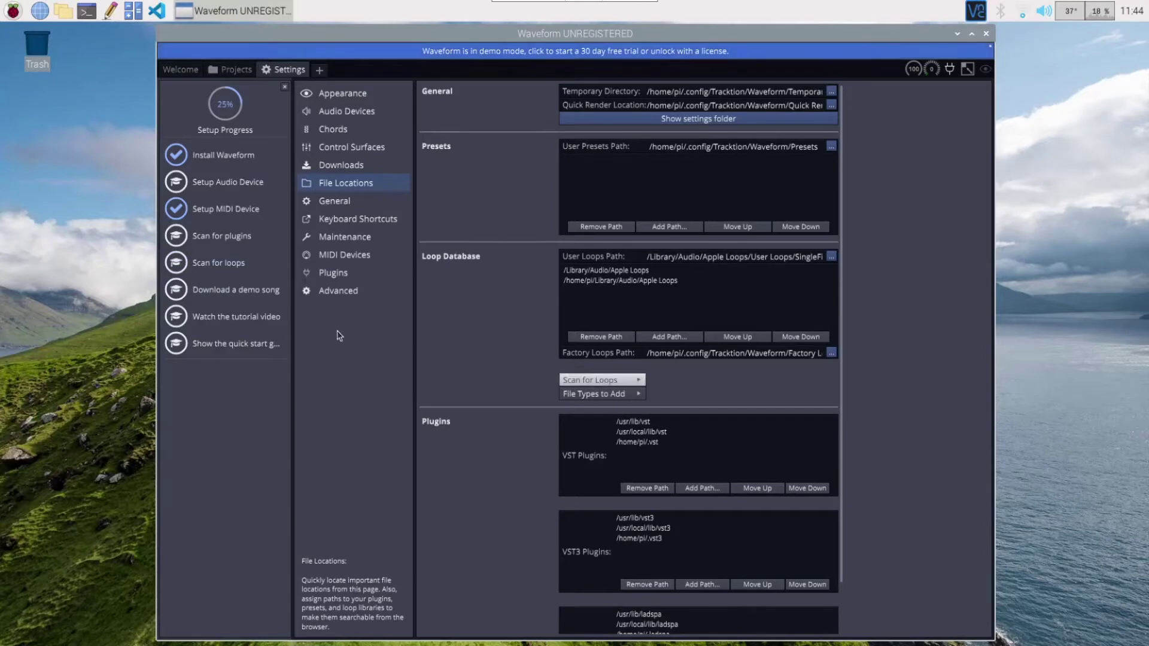
left_click(203, 294)
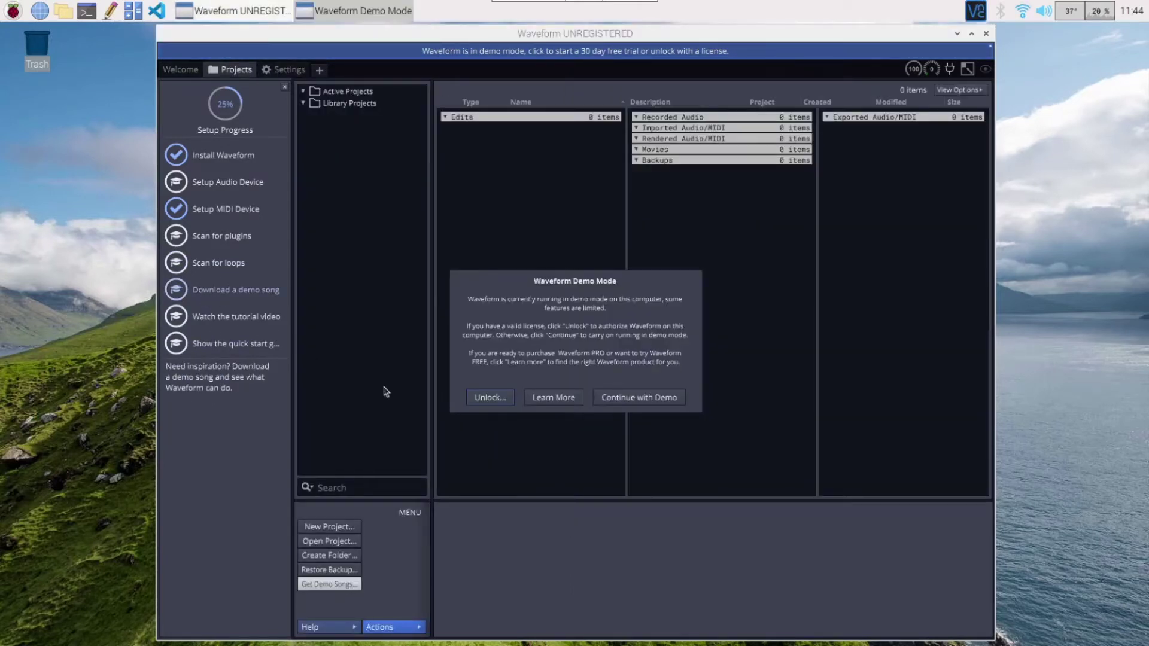
- Continue in demo mode and download all five demo songs, including 2BITs, Sub Ways and Synthetique
left_click(629, 398)
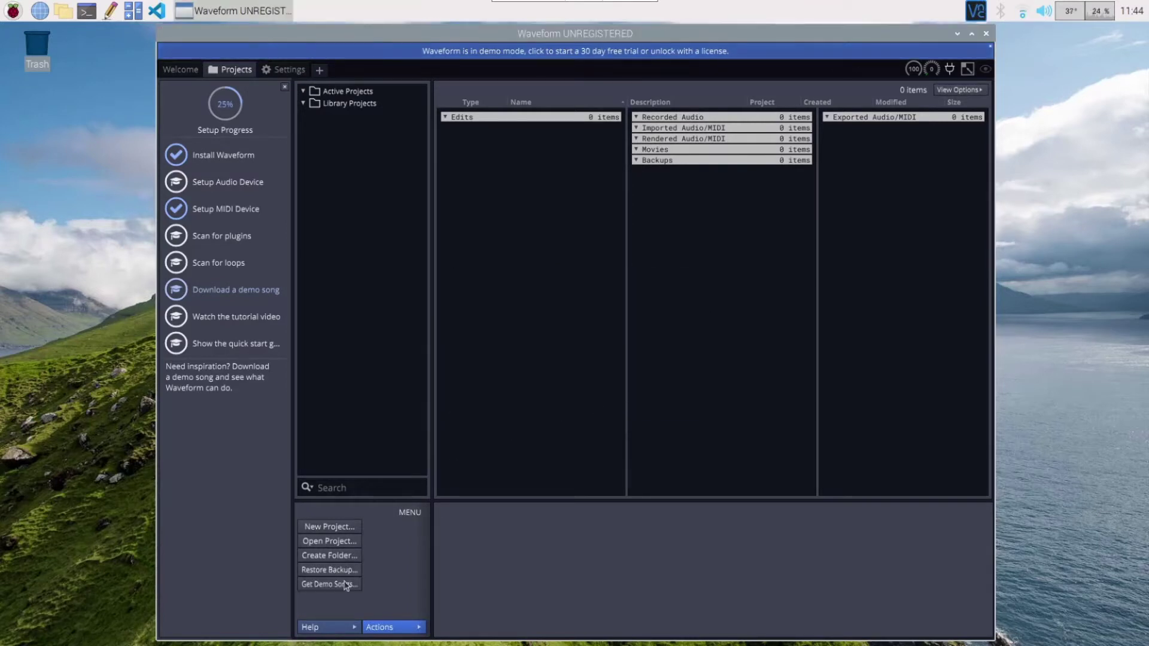
left_click(344, 590)
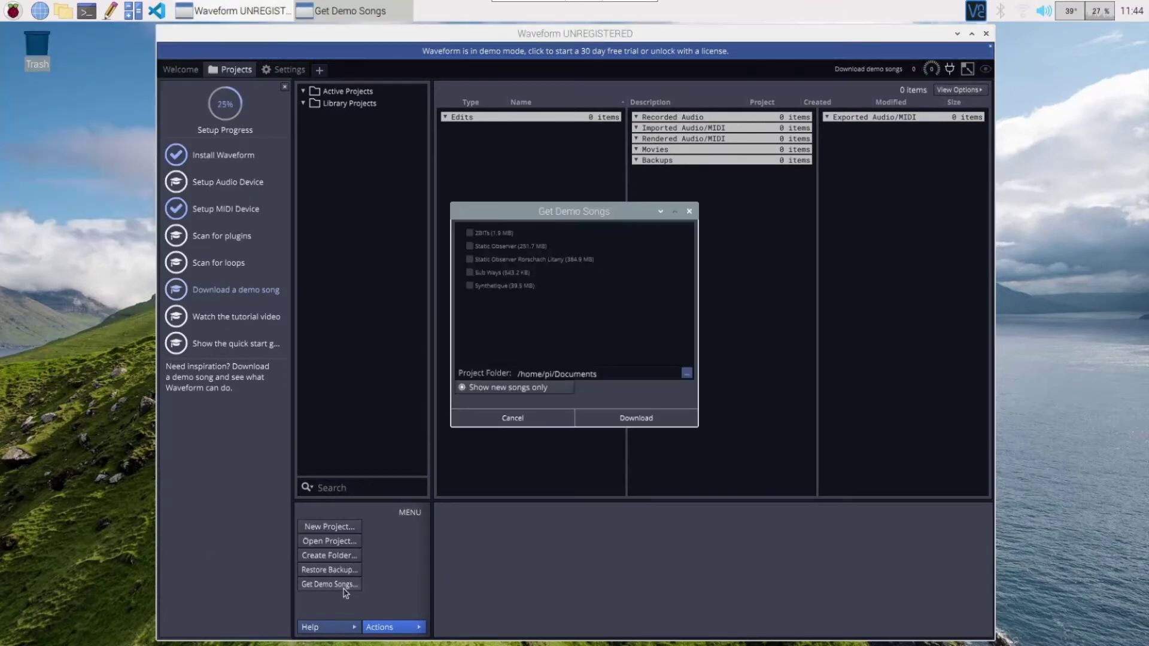
left_click(469, 233)
left_click(470, 246)
left_click(470, 259)
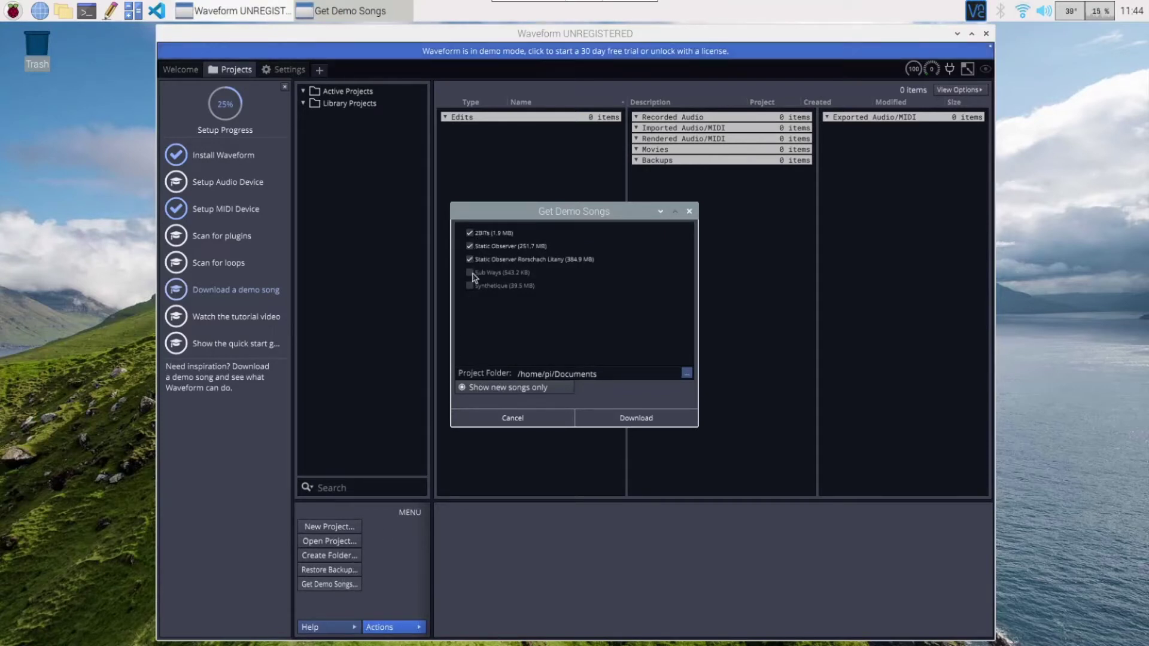
left_click(470, 273)
left_click(470, 286)
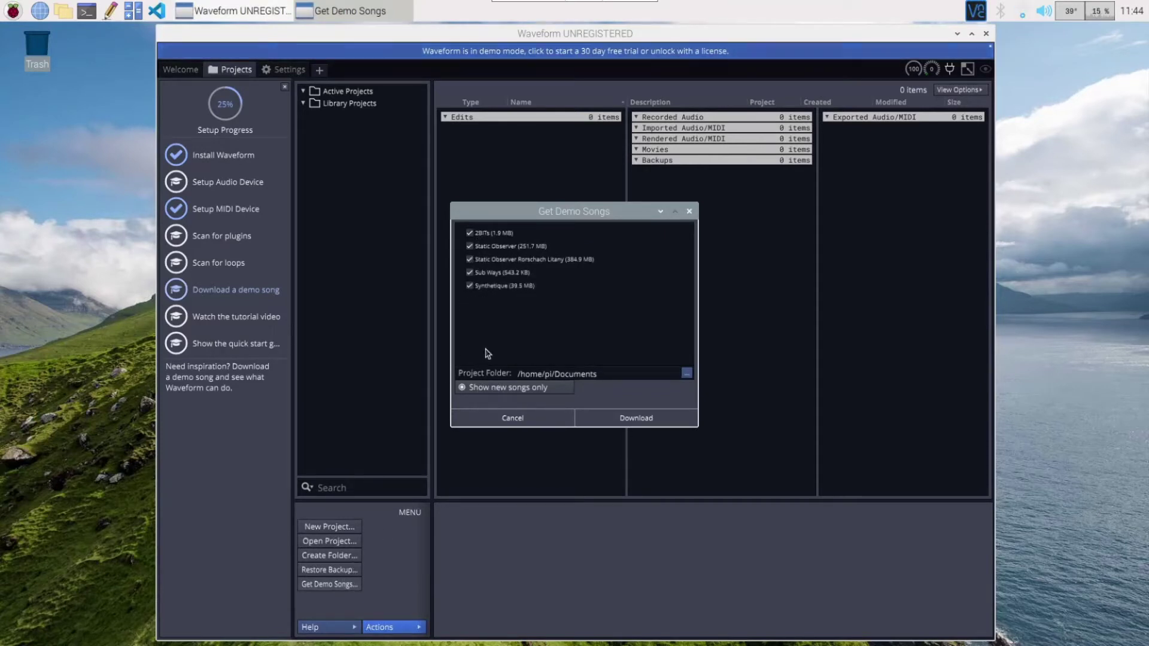
left_click(615, 421)
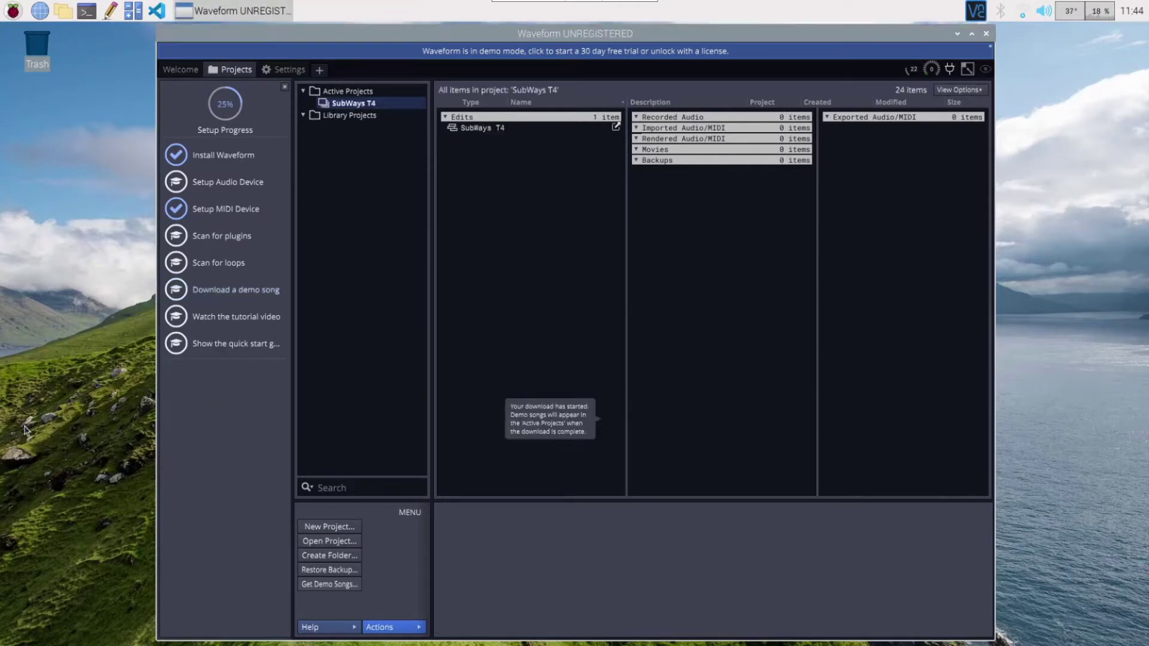